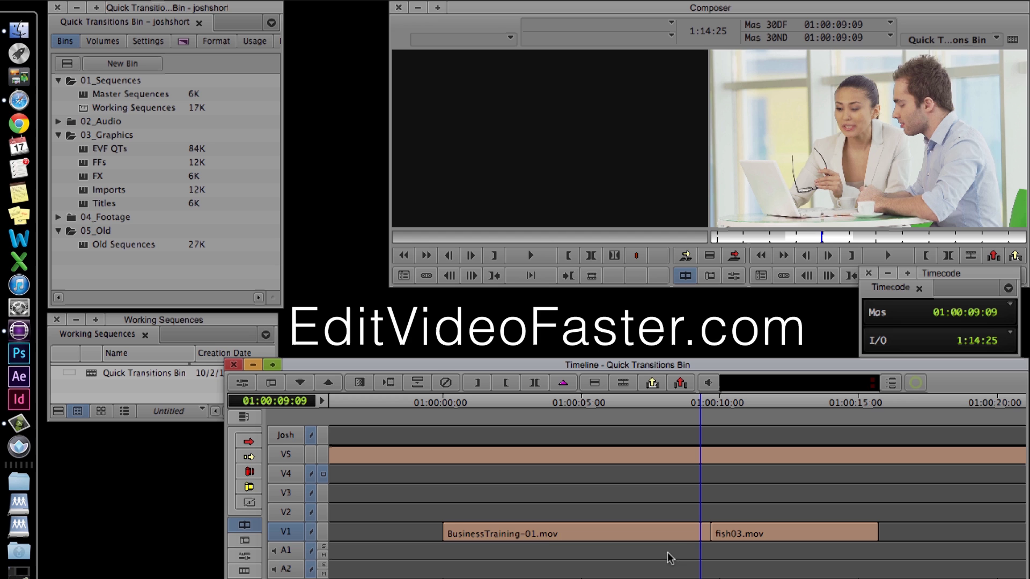
# Add a 30-frame Dissolve centred on the V1 cut between the two clips, then play it.
pyautogui.click(708, 538)
pyautogui.moveTo(710, 535)
pyautogui.mouseDown()
pyautogui.moveTo(725, 534)
pyautogui.moveTo(707, 533)
pyautogui.mouseUp()
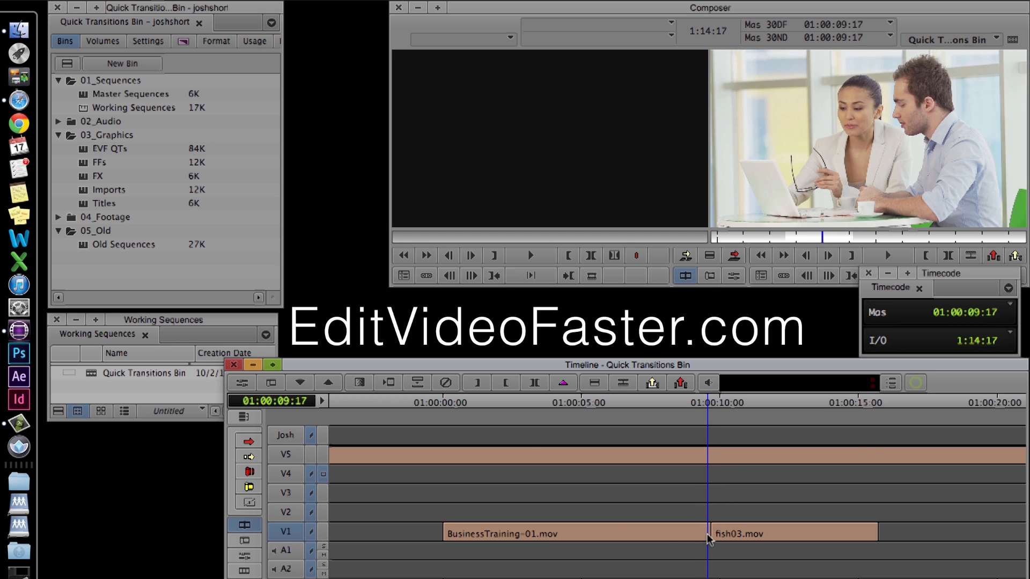
pyautogui.press('\\')
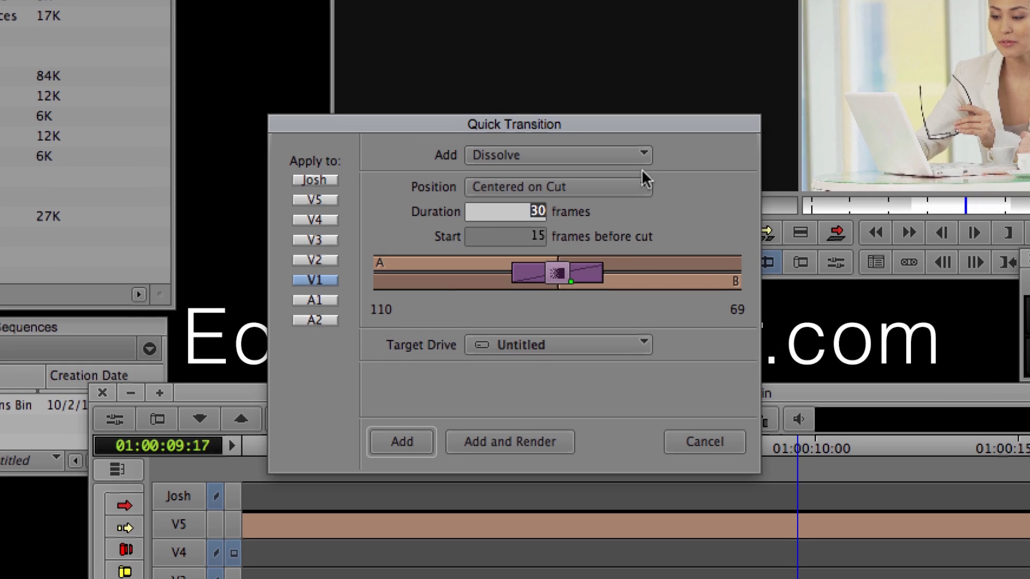
pyautogui.click(602, 201)
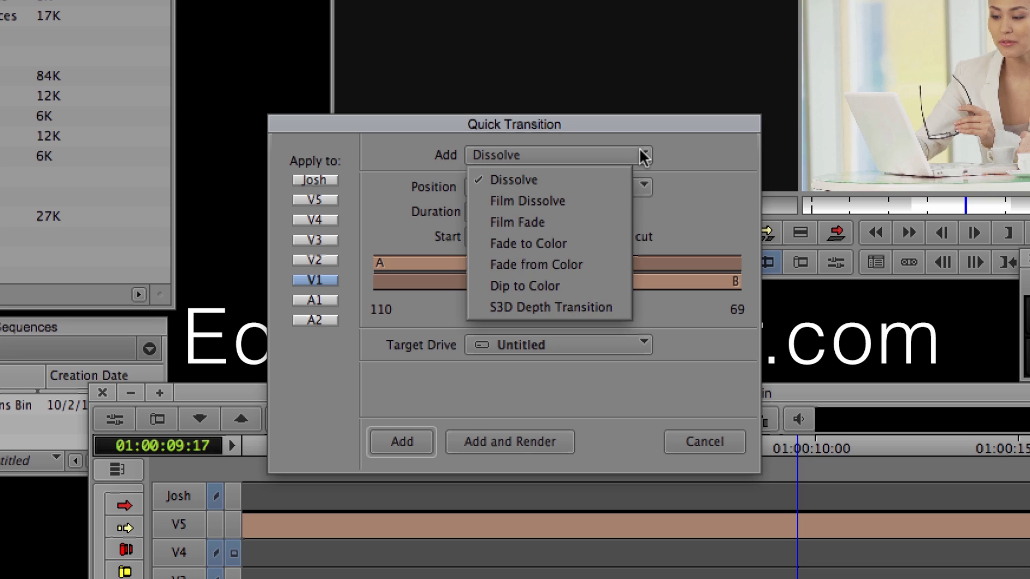
pyautogui.click(640, 151)
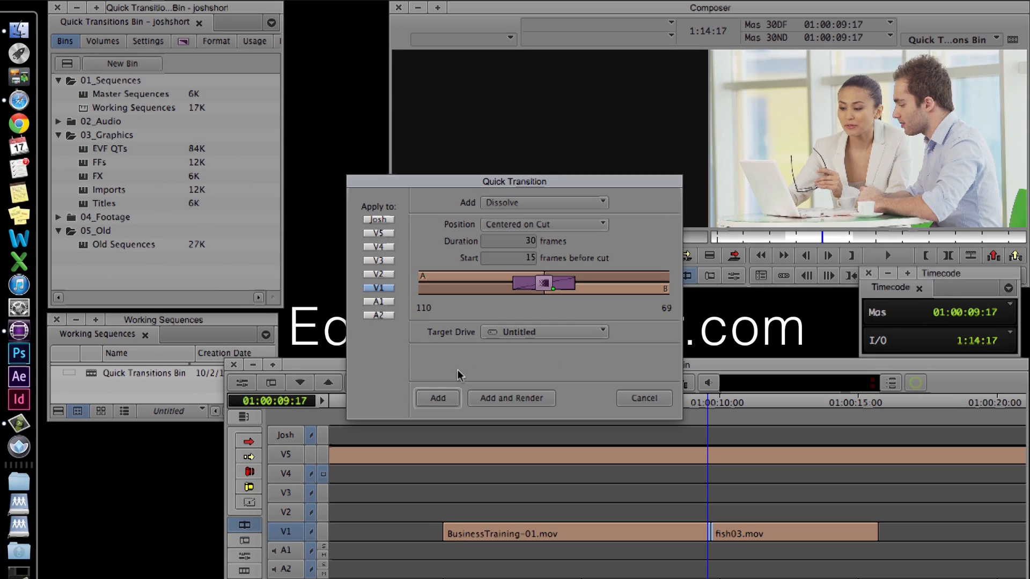
pyautogui.click(440, 409)
pyautogui.click(693, 541)
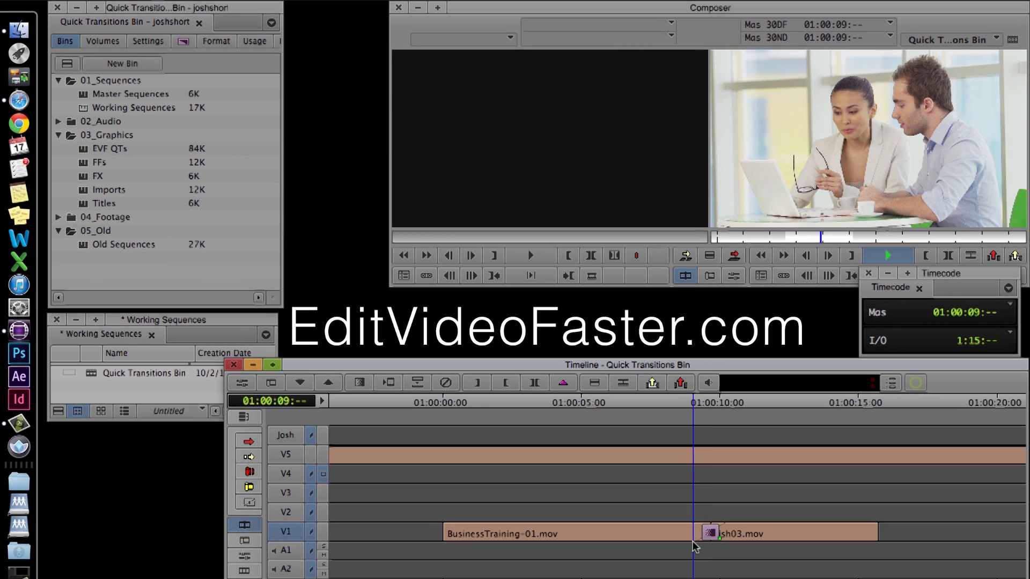
pyautogui.press('space')
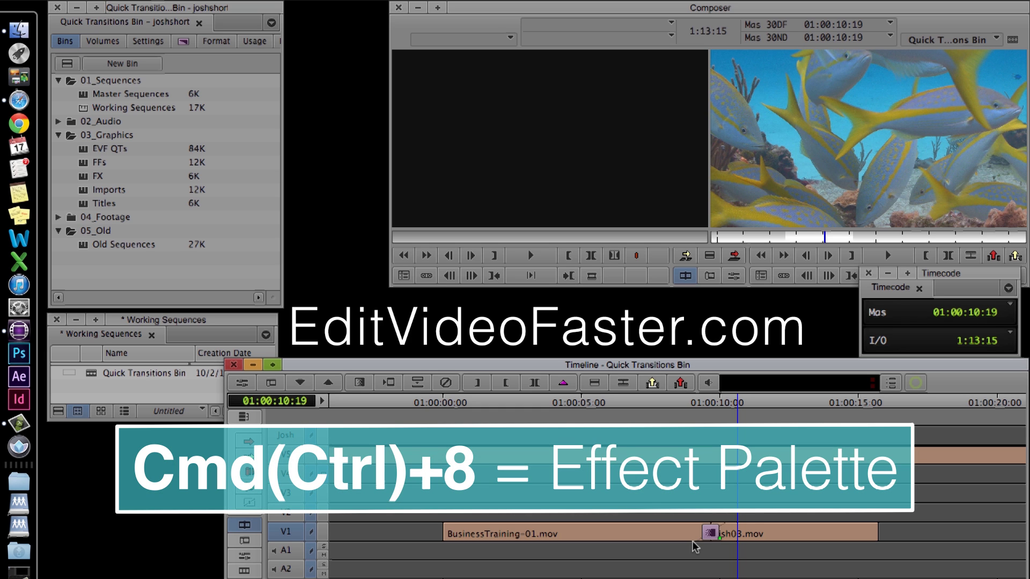
# Replace the V1 dissolve with the Edge Wipe > Horizontal effect from the Effect Palette.
pyautogui.press('super+8')
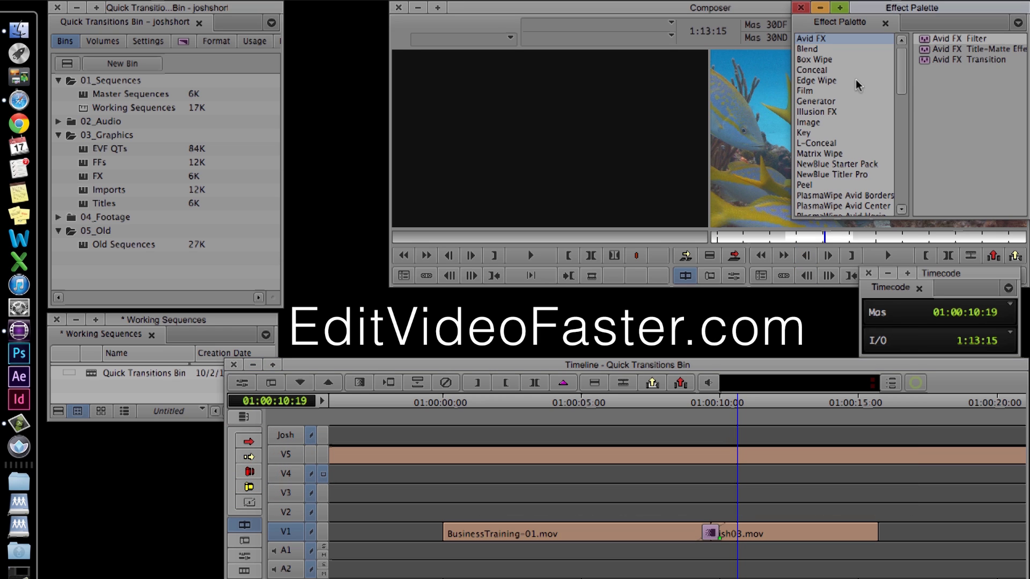
pyautogui.click(855, 80)
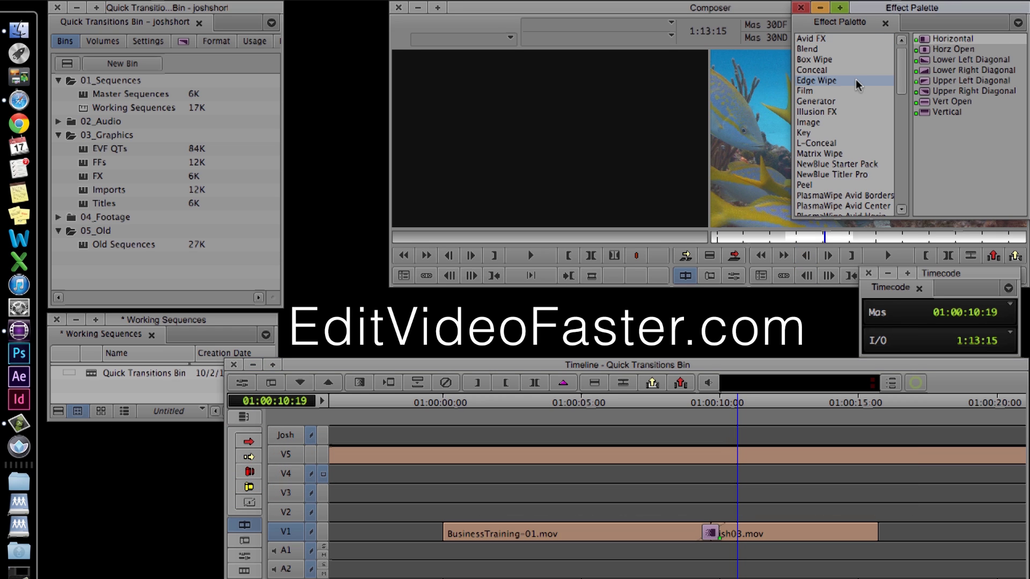
pyautogui.click(975, 39)
pyautogui.moveTo(841, 202); pyautogui.dragTo(706, 536)
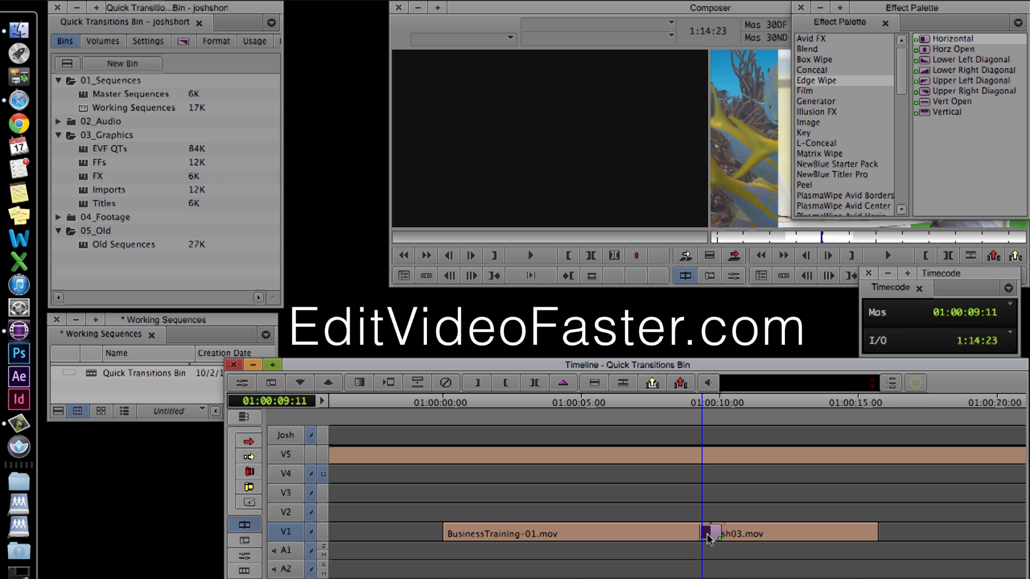
pyautogui.click(800, 7)
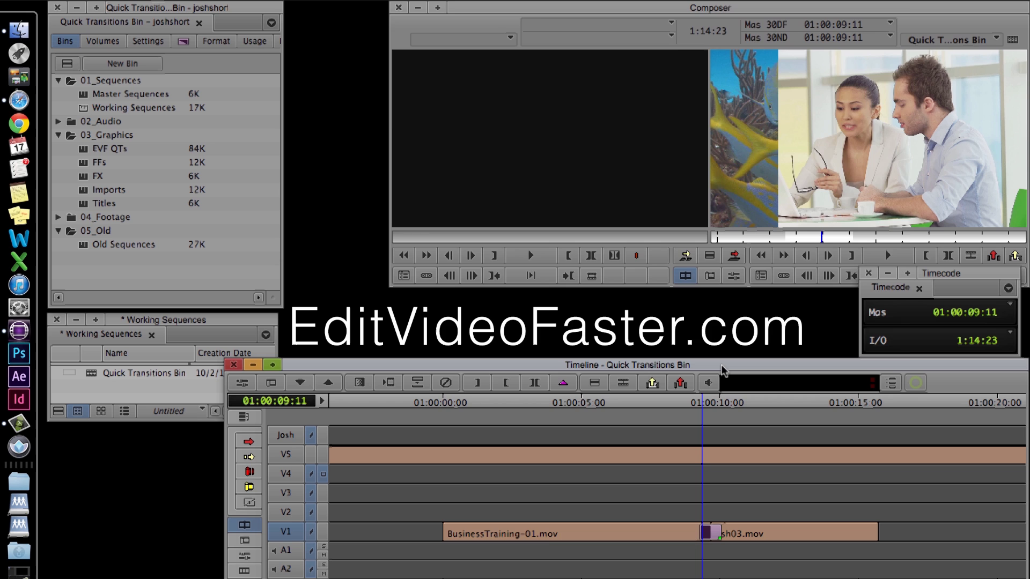
# Set the Horizontal wipe's Border blend softness to 10 in the Effect Editor.
pyautogui.hotkey('ctrl', 'e')
pyautogui.click(290, 74)
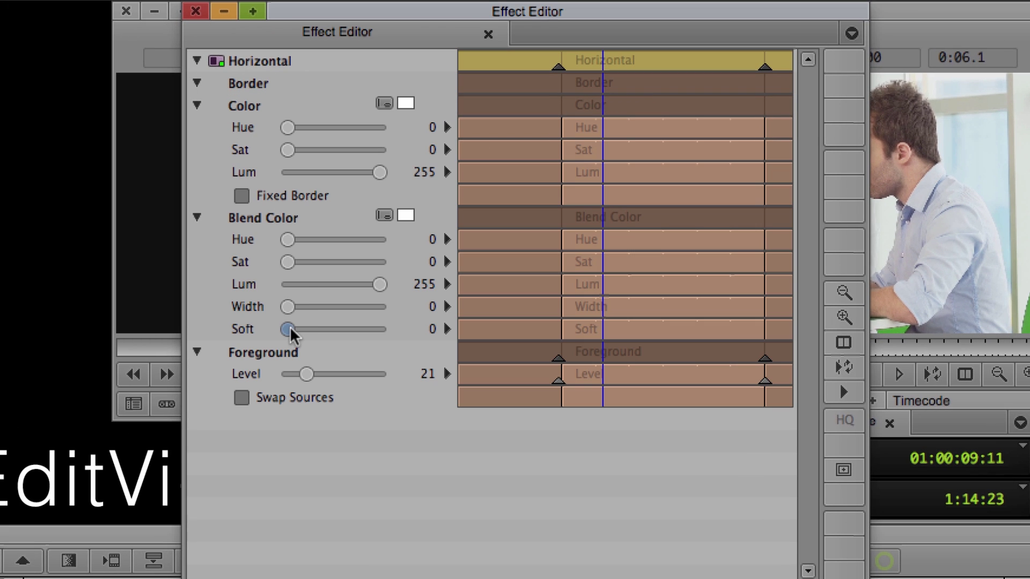
pyautogui.moveTo(288, 329); pyautogui.dragTo(299, 307)
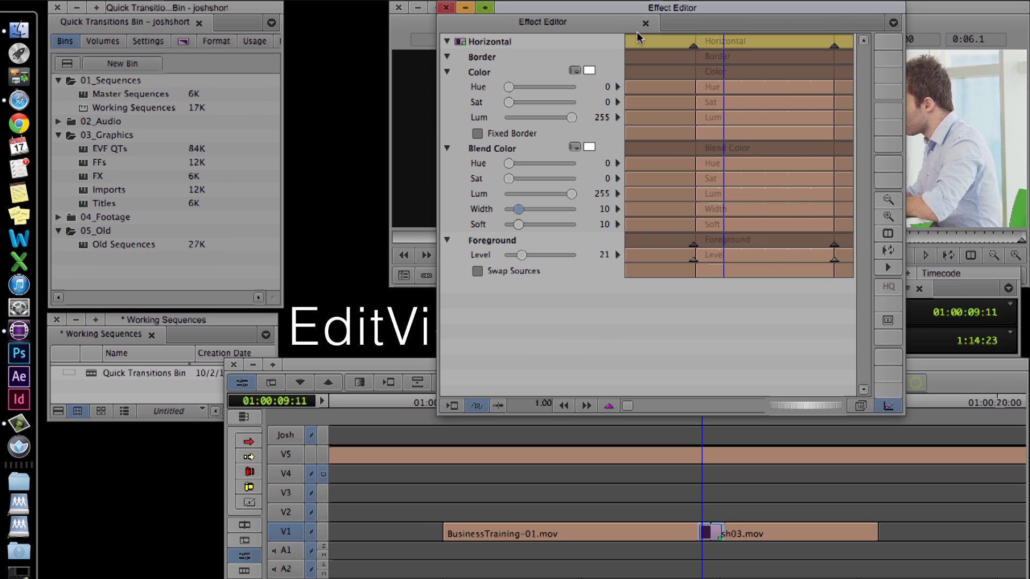
pyautogui.click(645, 23)
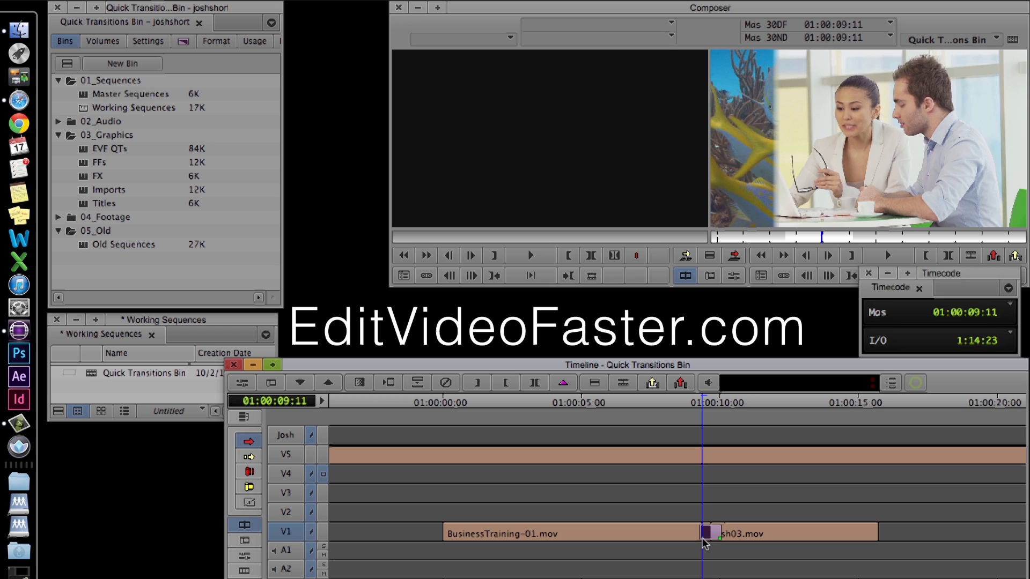
# Play the soft-edged wipe from just before the transition.
pyautogui.moveTo(705, 542); pyautogui.dragTo(689, 544)
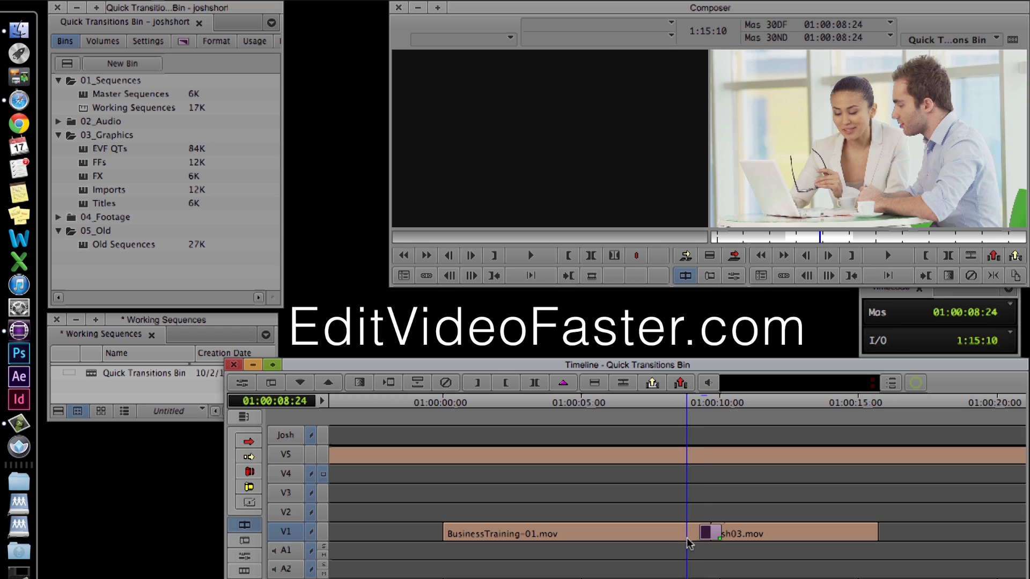
pyautogui.press('space')
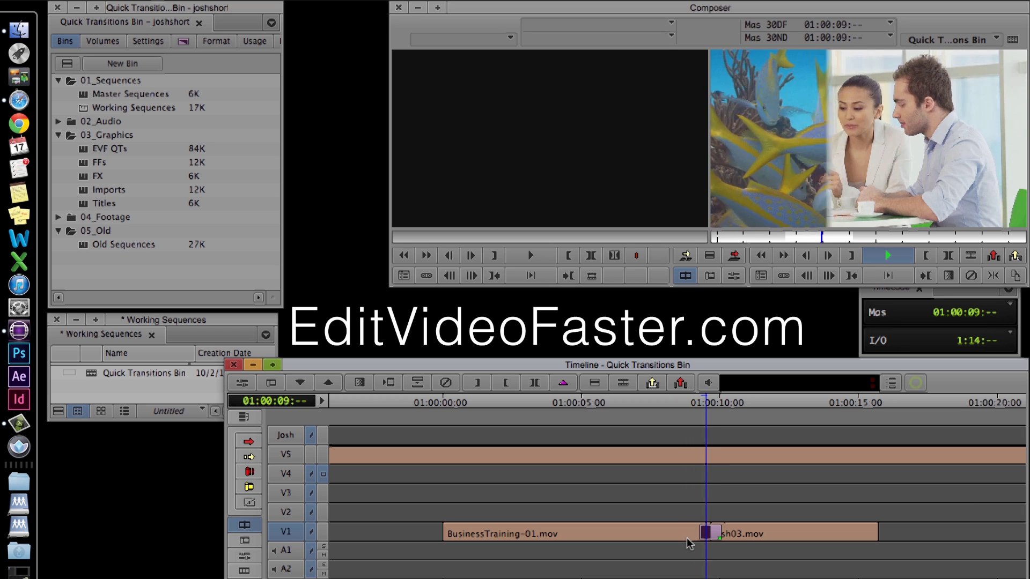
pyautogui.press('space')
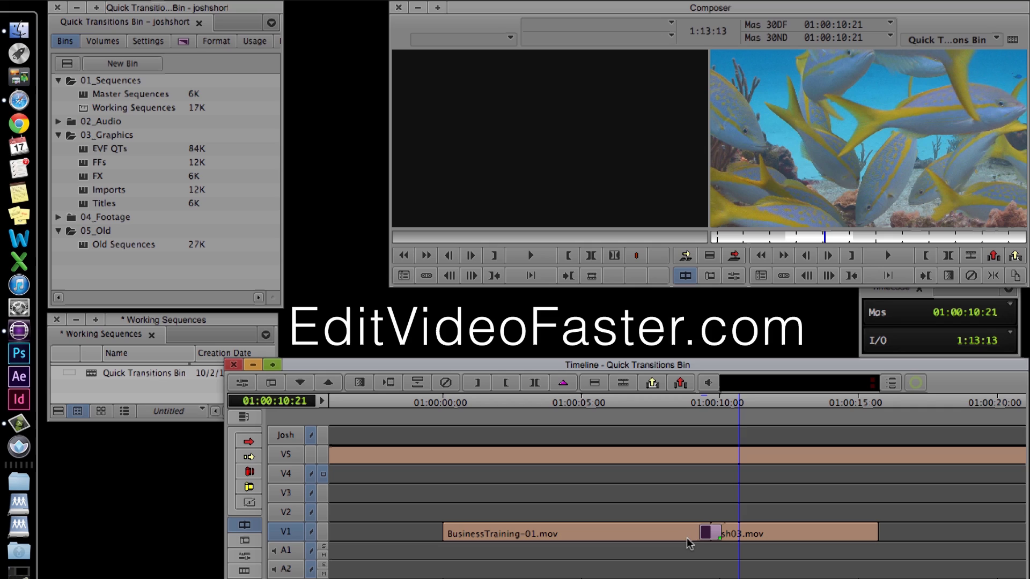
# Create a new bin named 'Quick Transitions' inside the 03_Graphics folder.
pyautogui.click(143, 63)
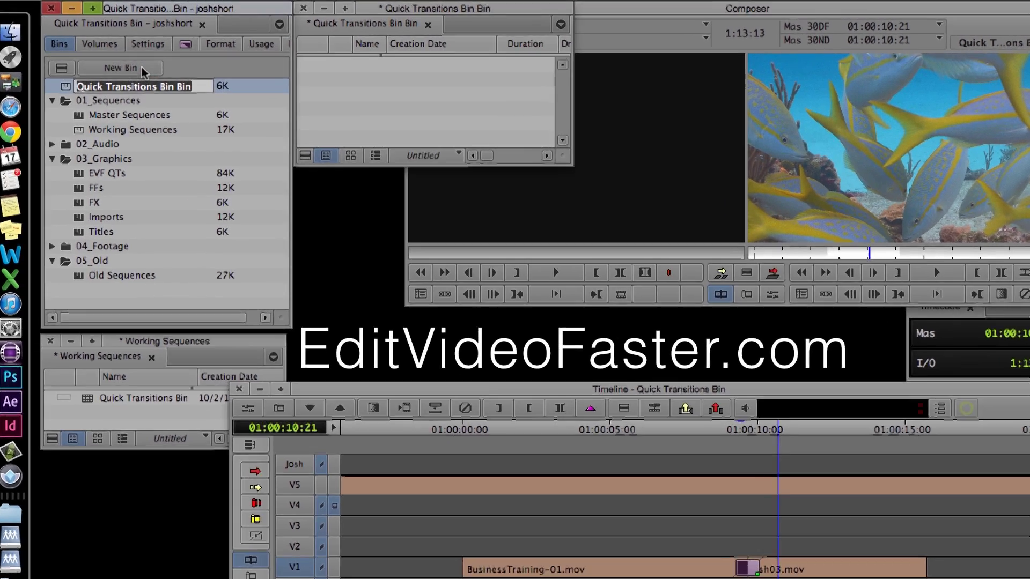
pyautogui.write('Quick')
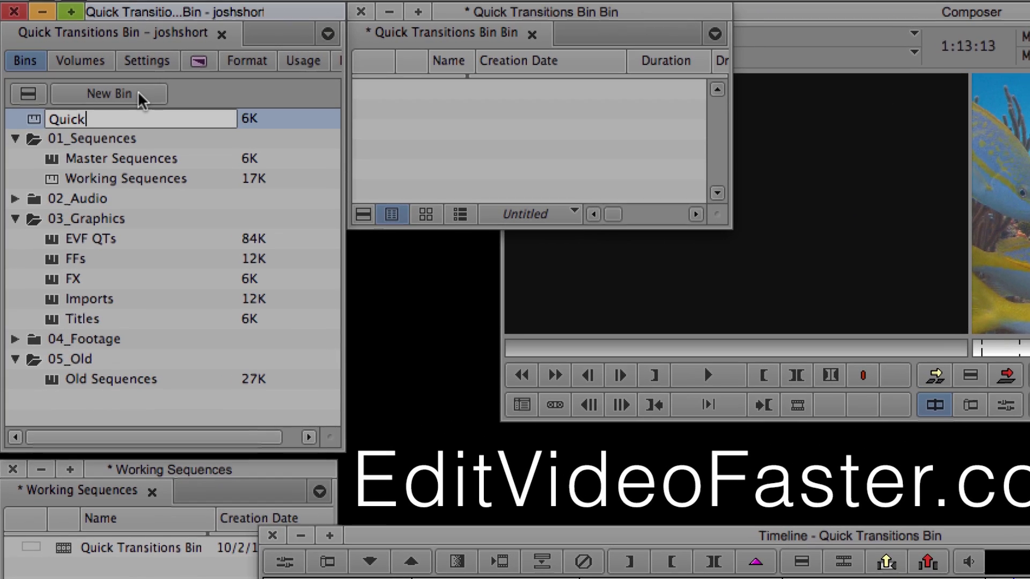
pyautogui.write(' Transitions')
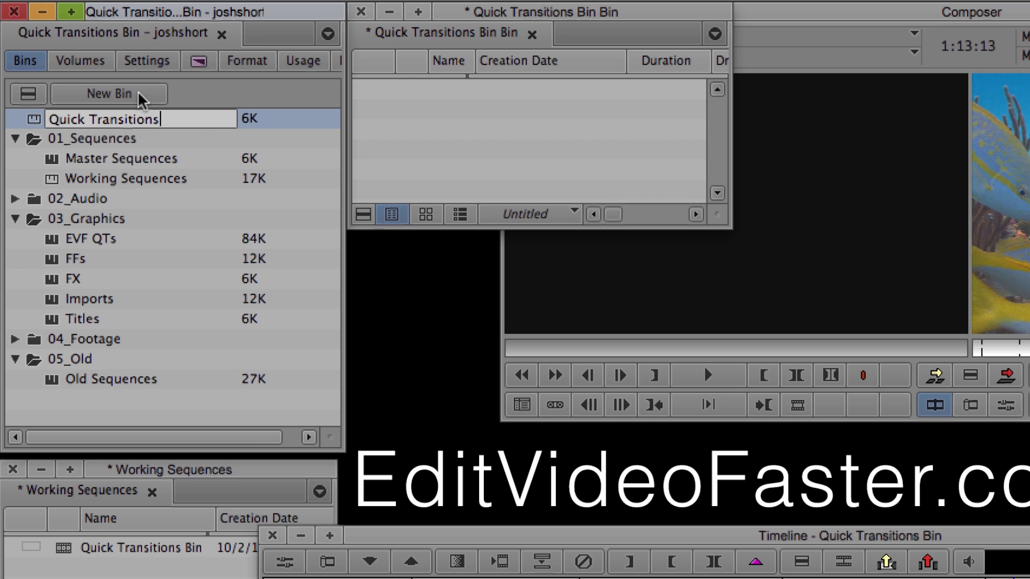
pyautogui.press('Return')
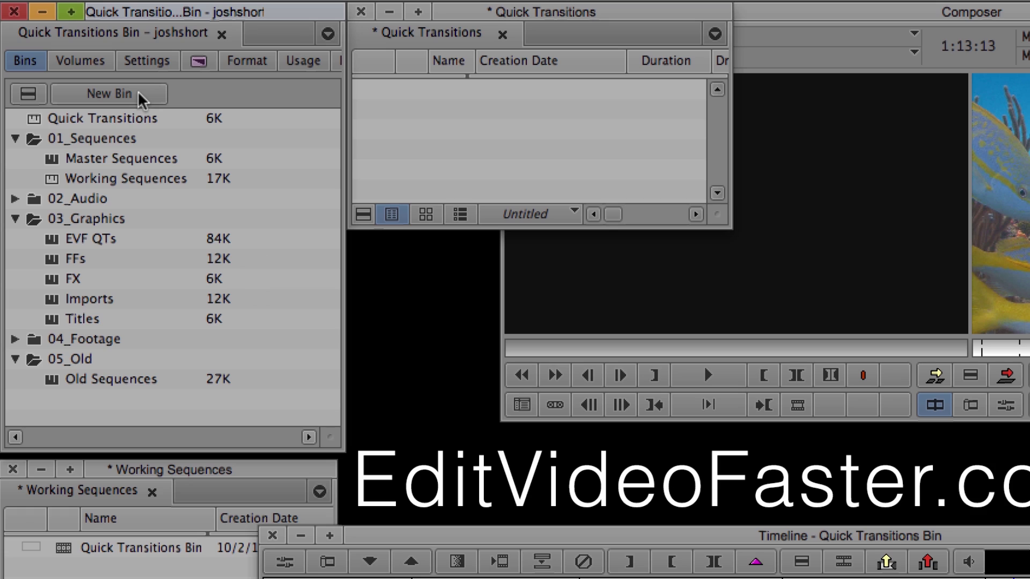
pyautogui.moveTo(33, 119); pyautogui.dragTo(69, 225)
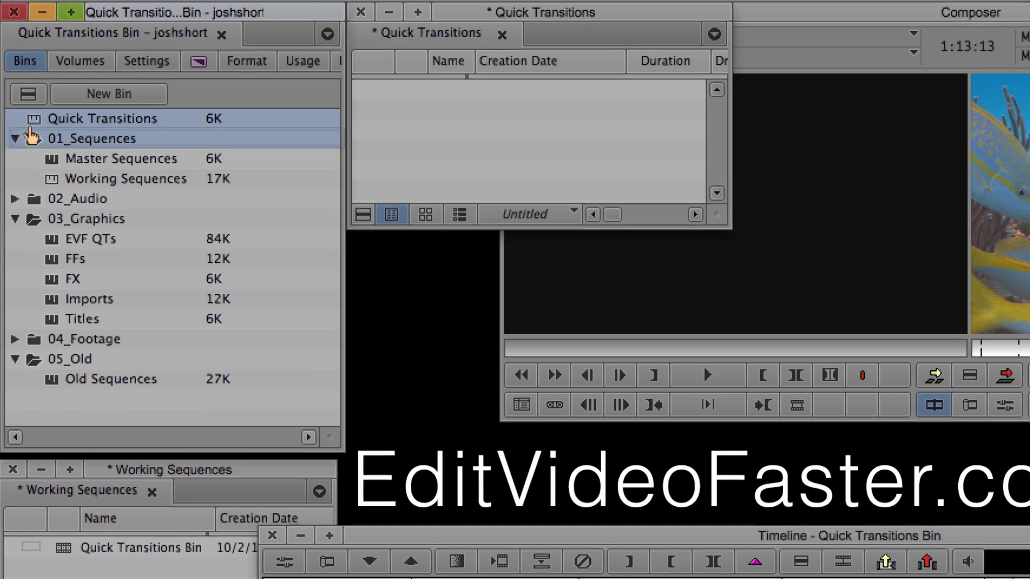
pyautogui.moveTo(83, 188); pyautogui.dragTo(83, 188)
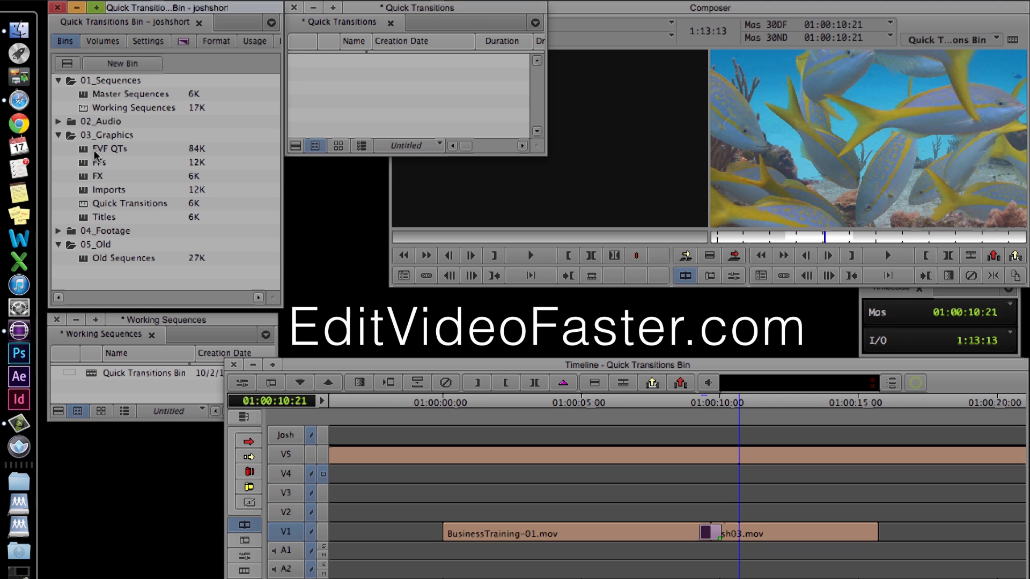
# Save the customized Horizontal wipe from the V1 transition into the Quick Transitions bin.
pyautogui.click(703, 533)
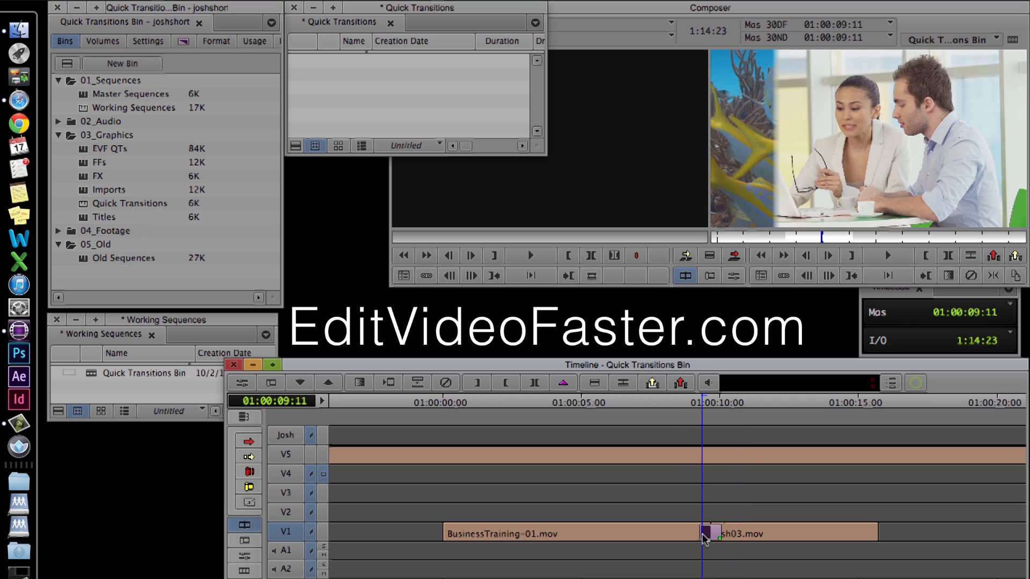
pyautogui.moveTo(704, 539); pyautogui.dragTo(707, 537)
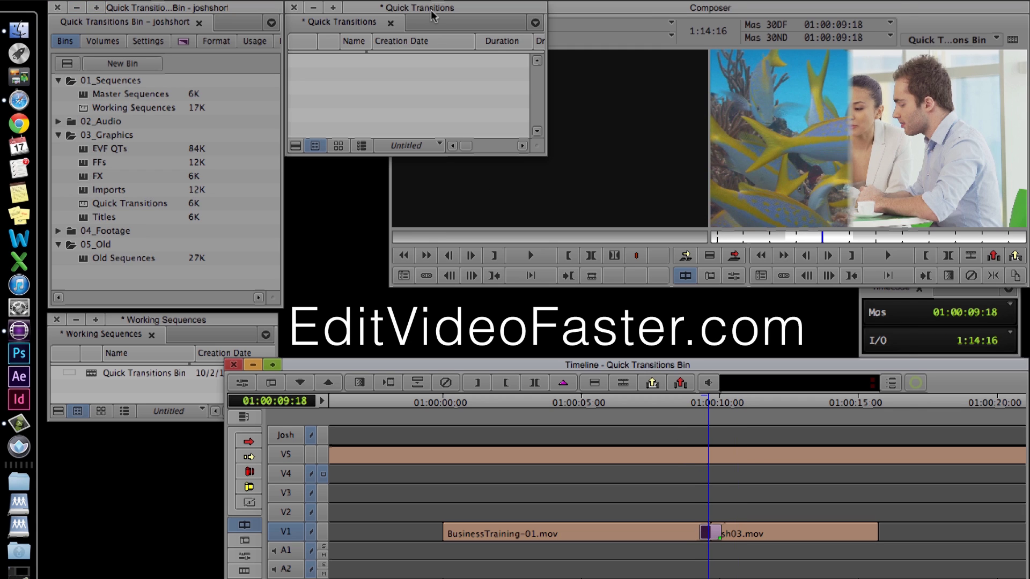
pyautogui.press('super+8')
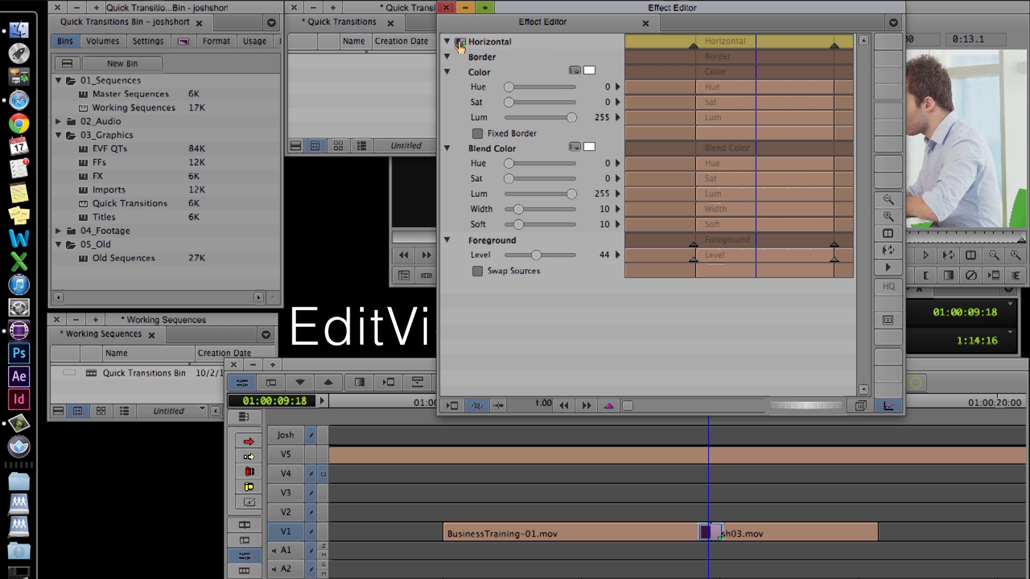
pyautogui.moveTo(460, 46); pyautogui.dragTo(354, 83)
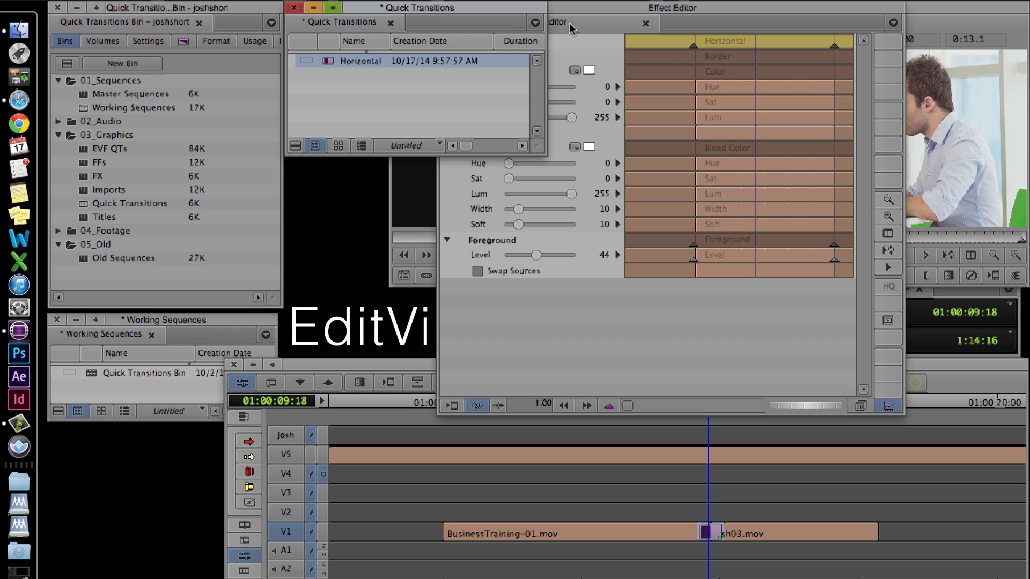
# Apply the saved Horizontal preset to the V1 cut through Quick Transition, then play it.
pyautogui.click(645, 23)
pyautogui.click(646, 23)
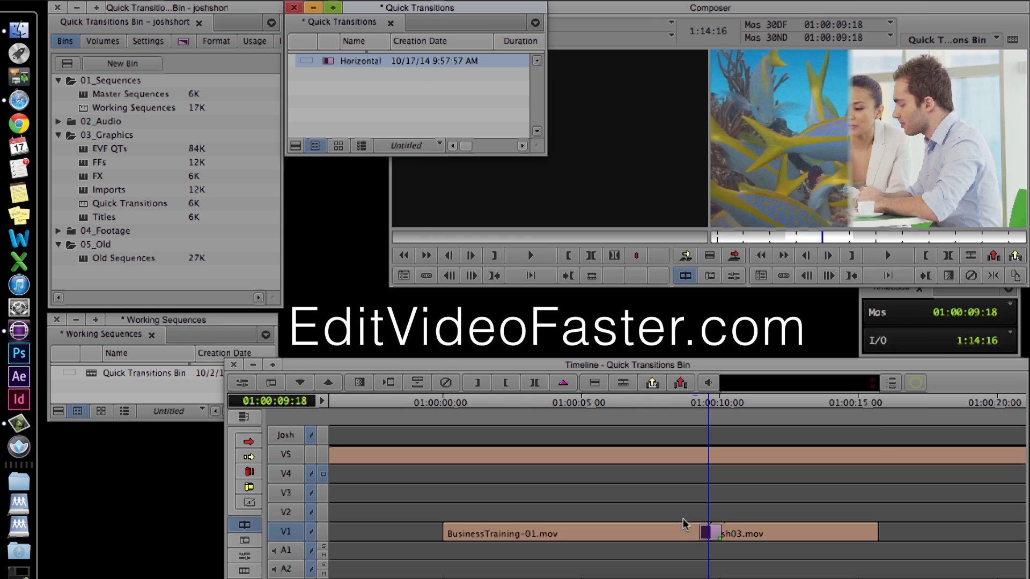
pyautogui.moveTo(704, 535); pyautogui.dragTo(703, 535)
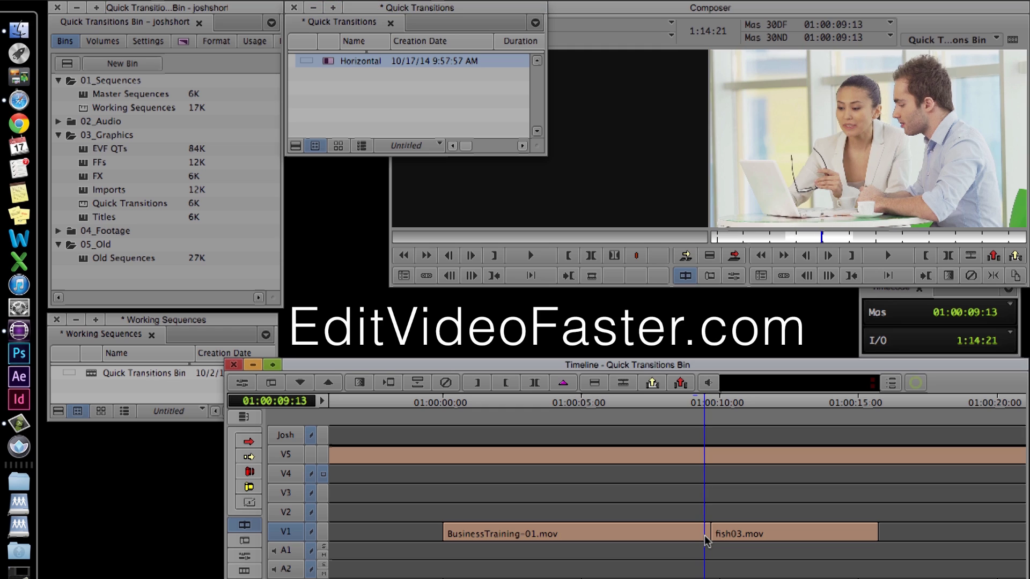
pyautogui.click(705, 536)
pyautogui.press('\\')
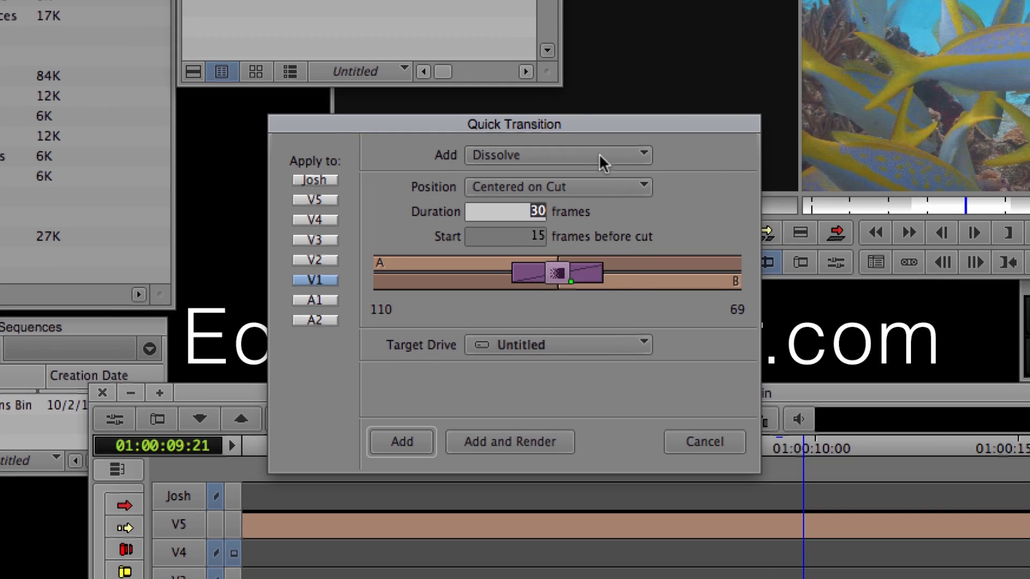
pyautogui.click(569, 200)
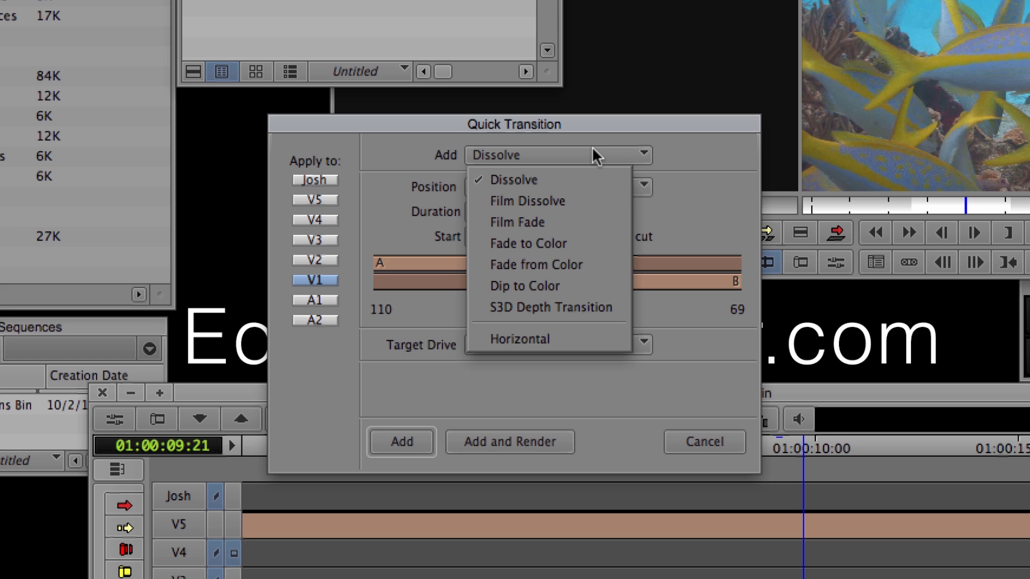
pyautogui.click(600, 335)
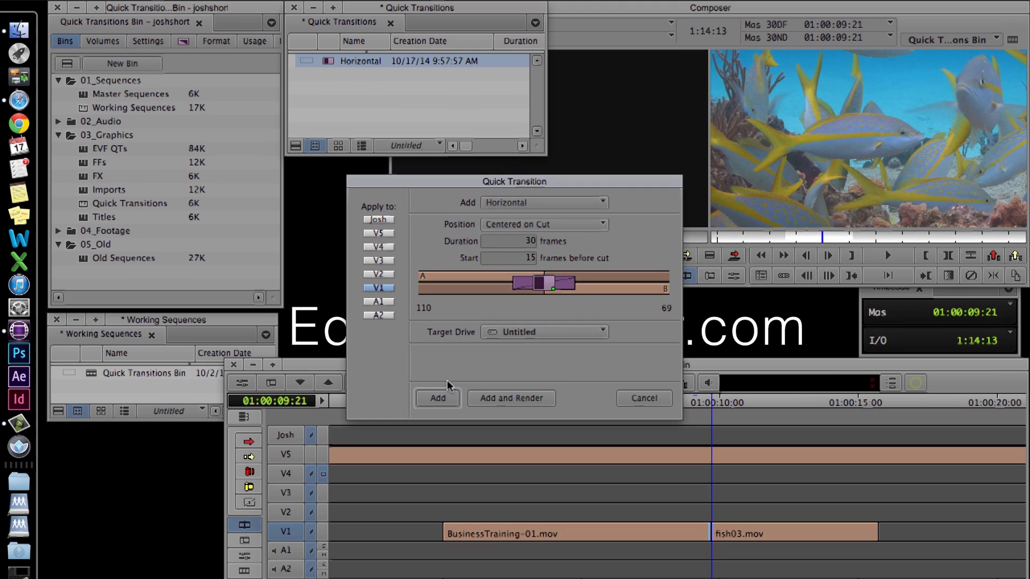
pyautogui.click(401, 442)
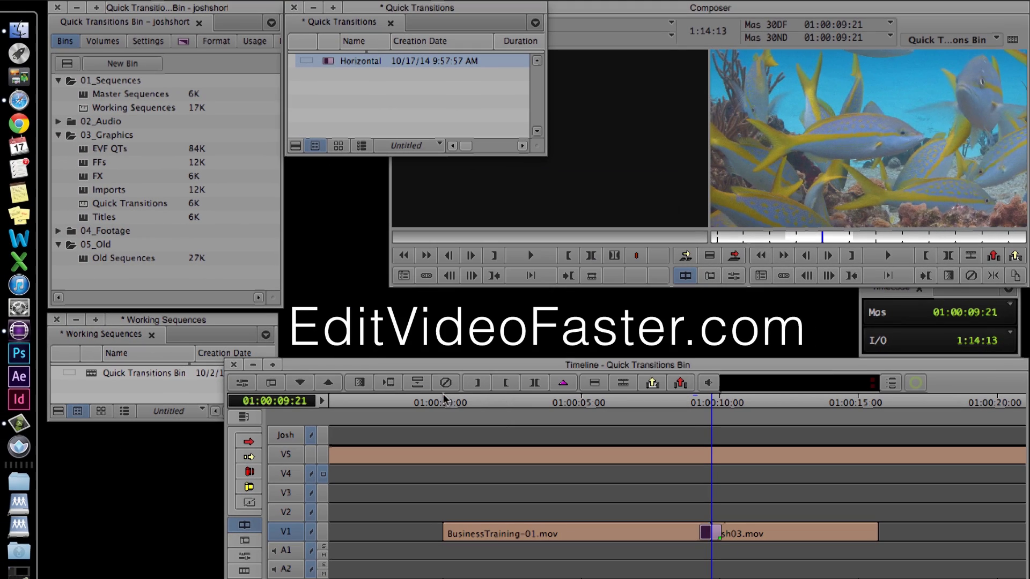
pyautogui.click(699, 558)
pyautogui.hotkey('ctrl', 'space')
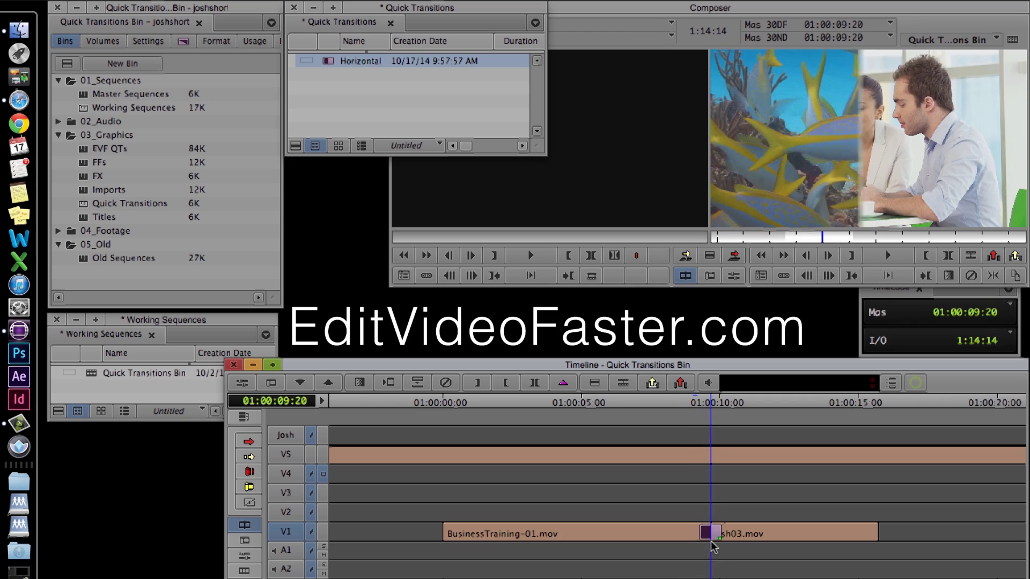
# Rename the Horizontal preset to 'Horizontal Wipe with Feathered White Bar 30f'.
pyautogui.click(375, 60)
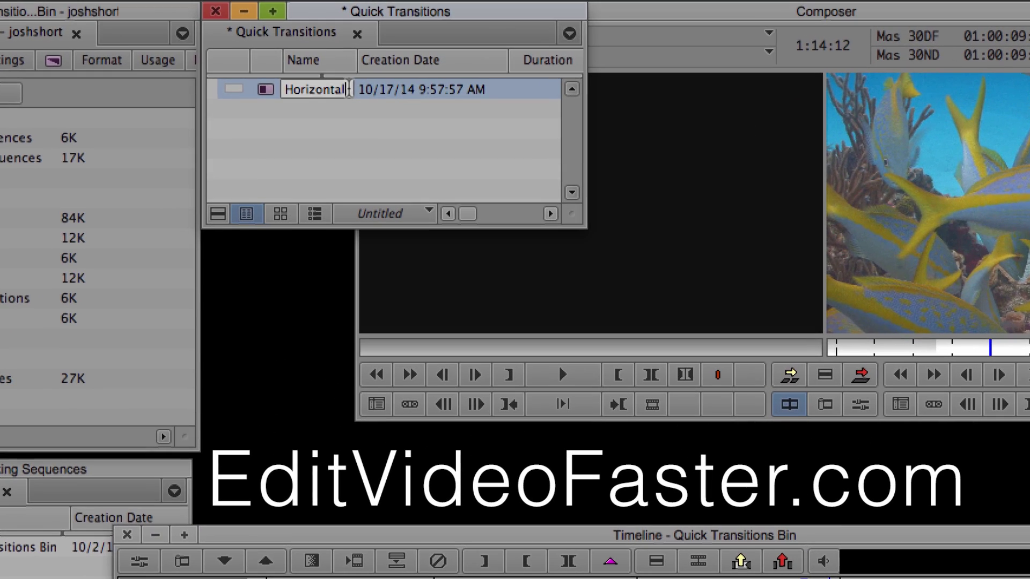
pyautogui.write('Wipe')
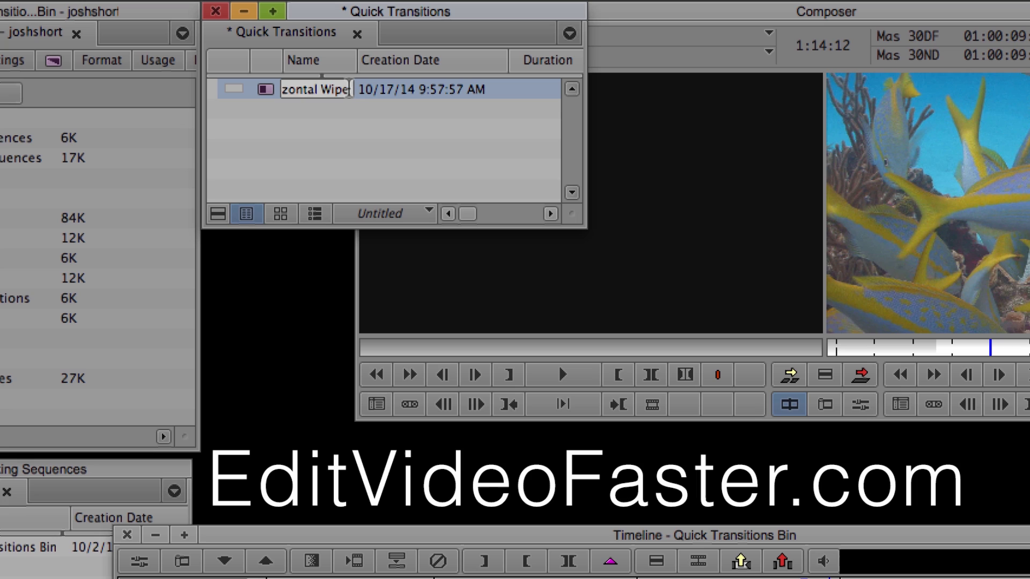
pyautogui.write(' with Feathered White Bar 30f')
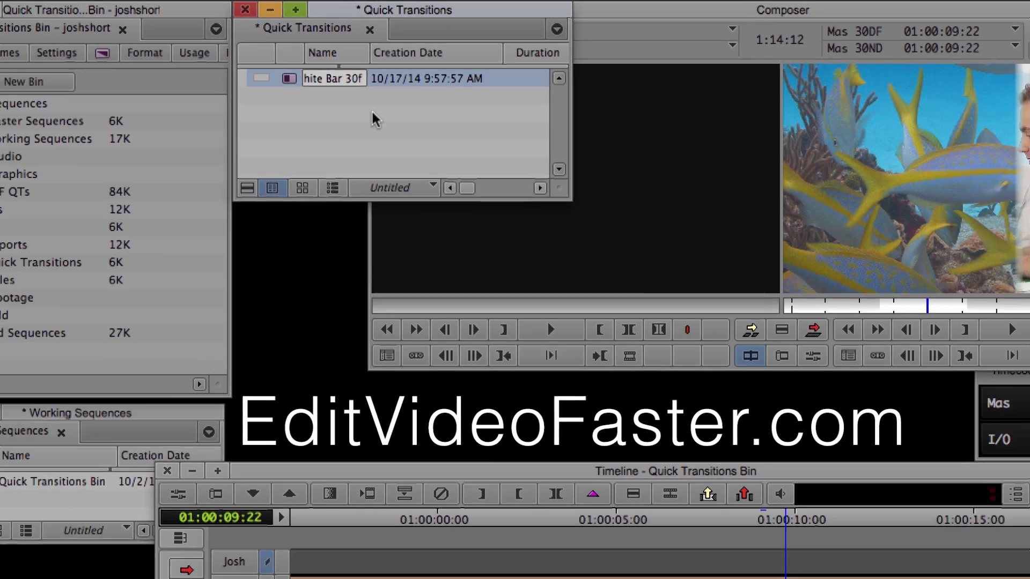
pyautogui.click(372, 113)
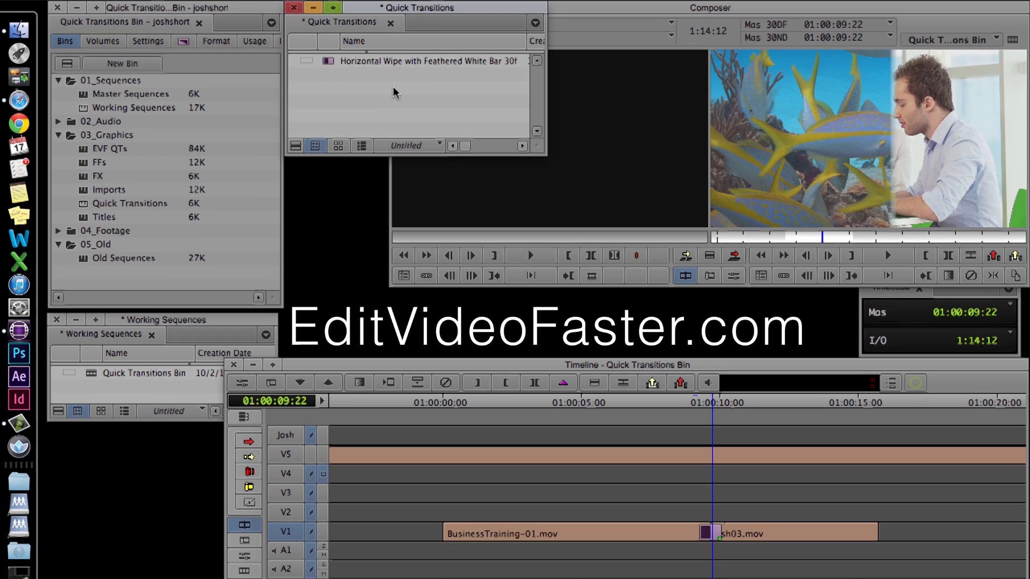
# Check that the renamed wipe preset appears in the Quick Transition Add list, without adding it.
pyautogui.moveTo(714, 553); pyautogui.dragTo(709, 551)
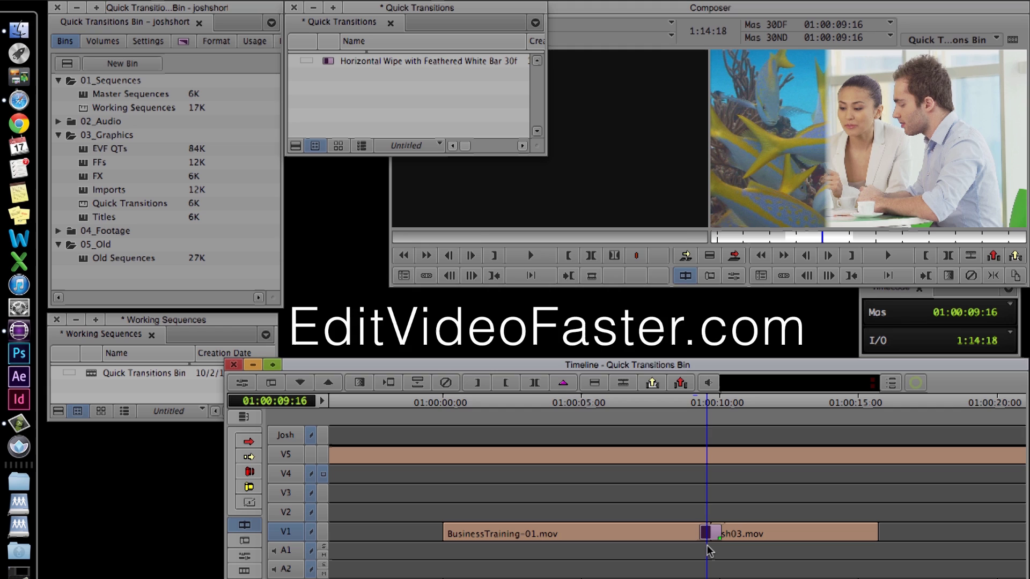
pyautogui.press('\\')
pyautogui.click(578, 203)
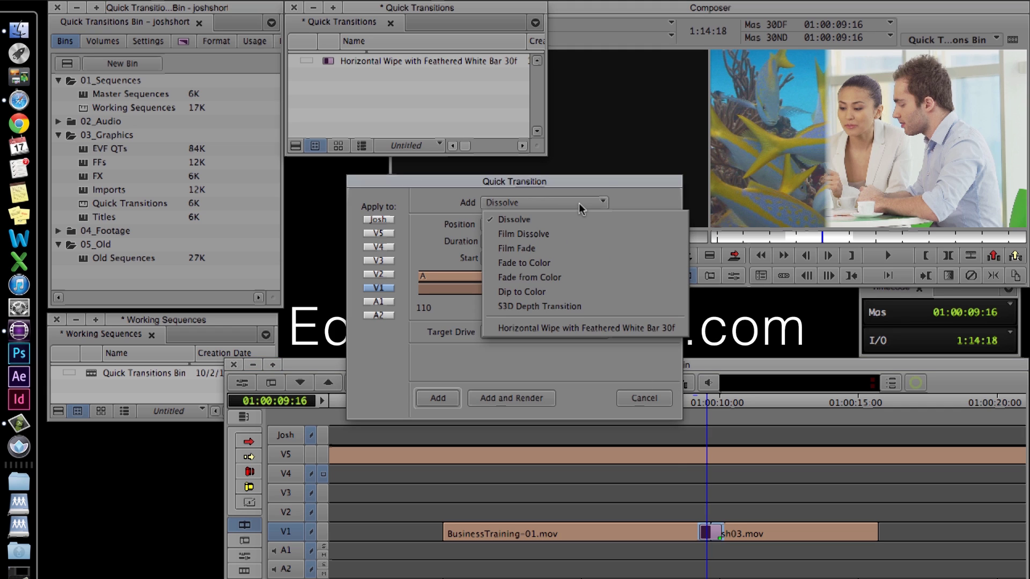
pyautogui.click(609, 327)
pyautogui.click(665, 398)
# Raise the wipe's blend softness to 14, save a Horizontal copy to the bin, and close the bin.
pyautogui.doubleClick(710, 532)
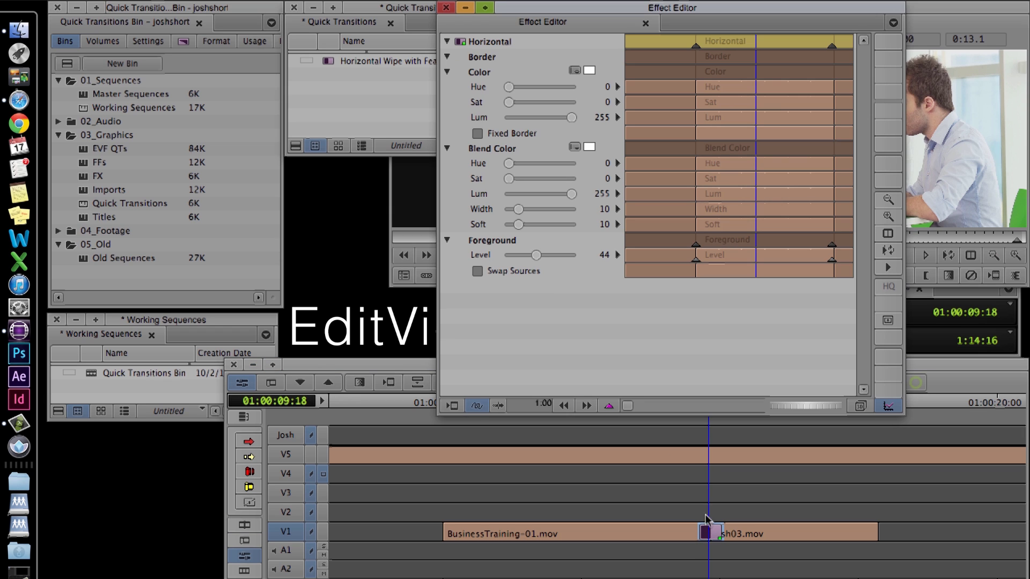
pyautogui.moveTo(517, 225); pyautogui.dragTo(483, 210)
pyautogui.moveTo(466, 39); pyautogui.dragTo(385, 102)
pyautogui.click(643, 24)
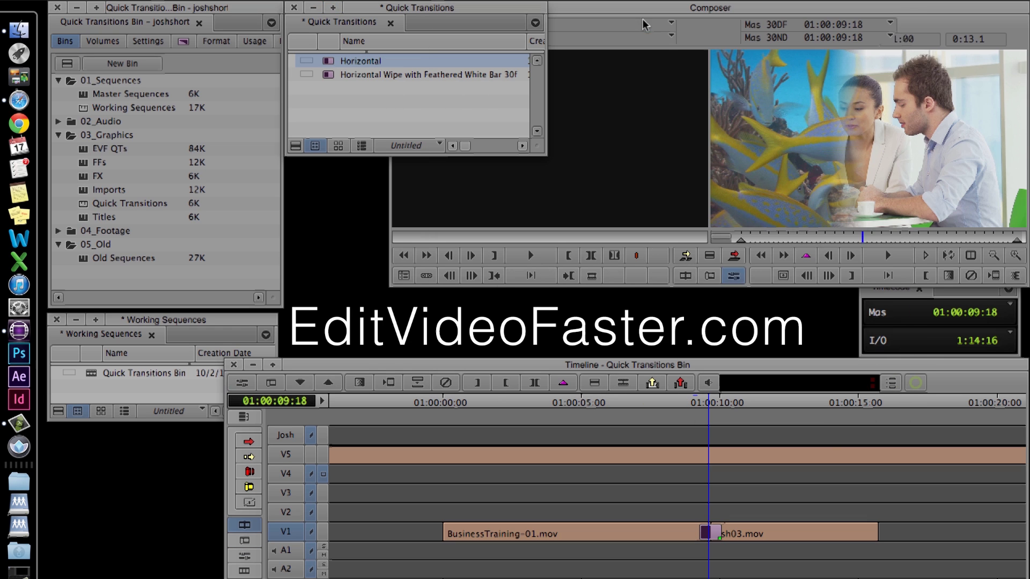
pyautogui.click(390, 23)
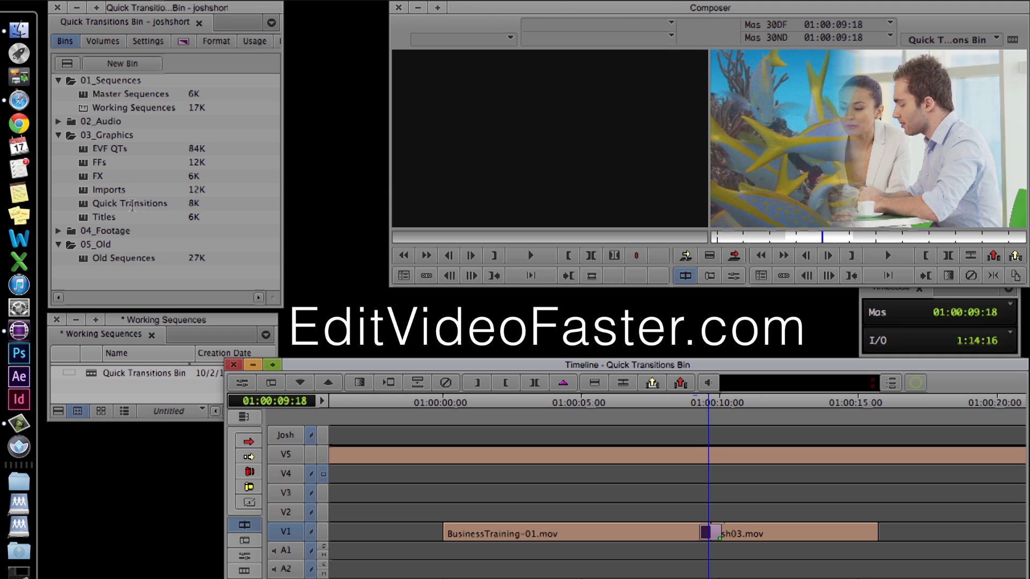
# Rename the Quick Transitions bin to 'xQuick Transitions' and the EVF QTs bin to 'Quick Transitions'.
pyautogui.click(131, 205)
pyautogui.click(130, 205)
pyautogui.write('x')
pyautogui.press('Return')
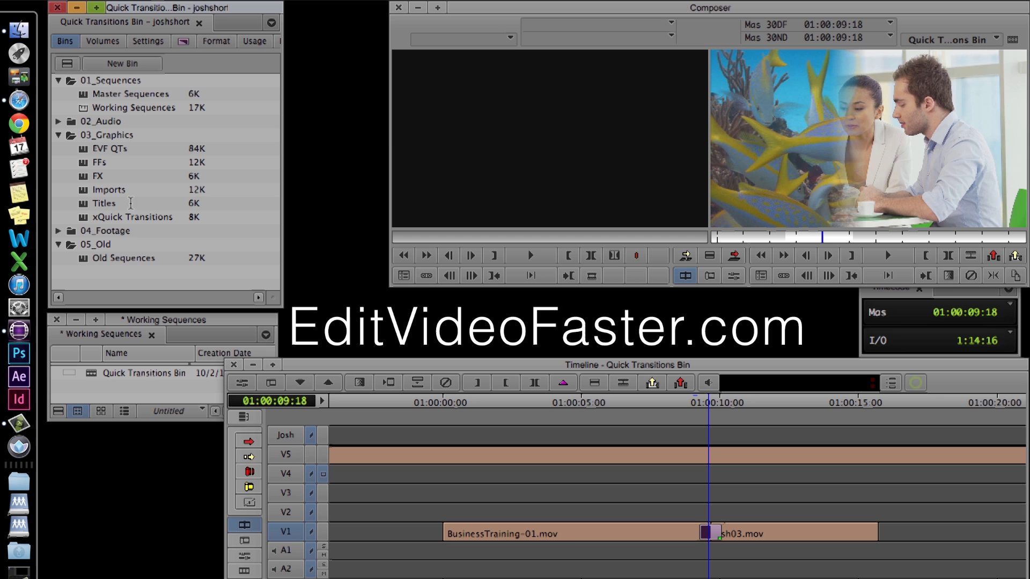
pyautogui.click(124, 149)
pyautogui.write('Quic')
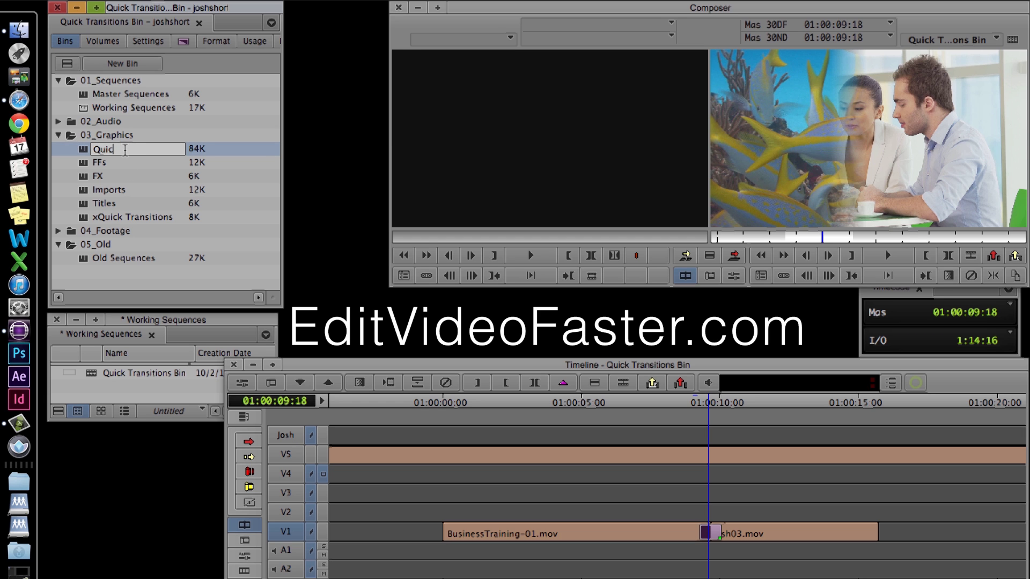
pyautogui.write('k Transitions')
pyautogui.press('Return')
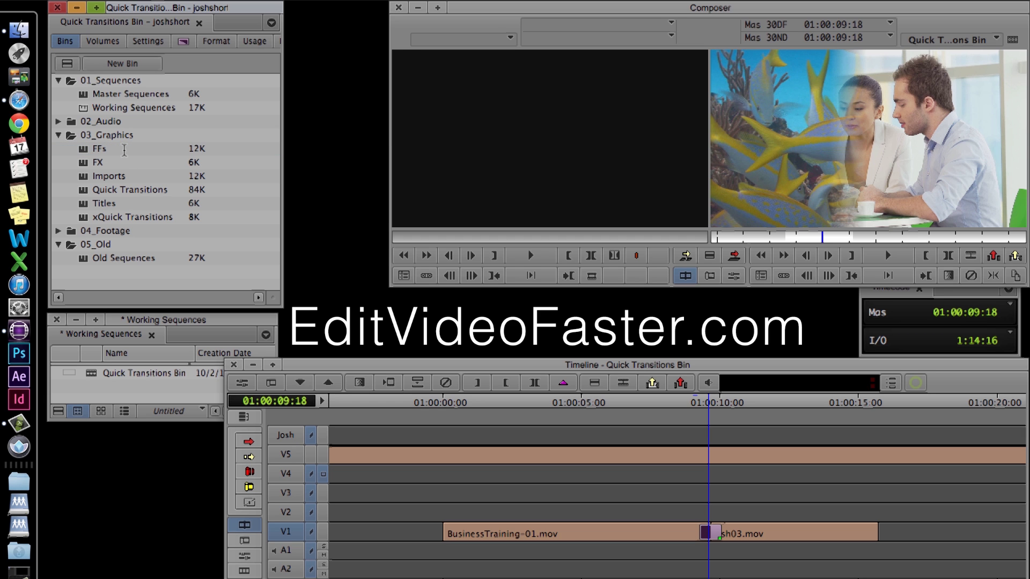
# Open the renamed Quick Transitions bin to inspect its presets, then close it.
pyautogui.doubleClick(83, 190)
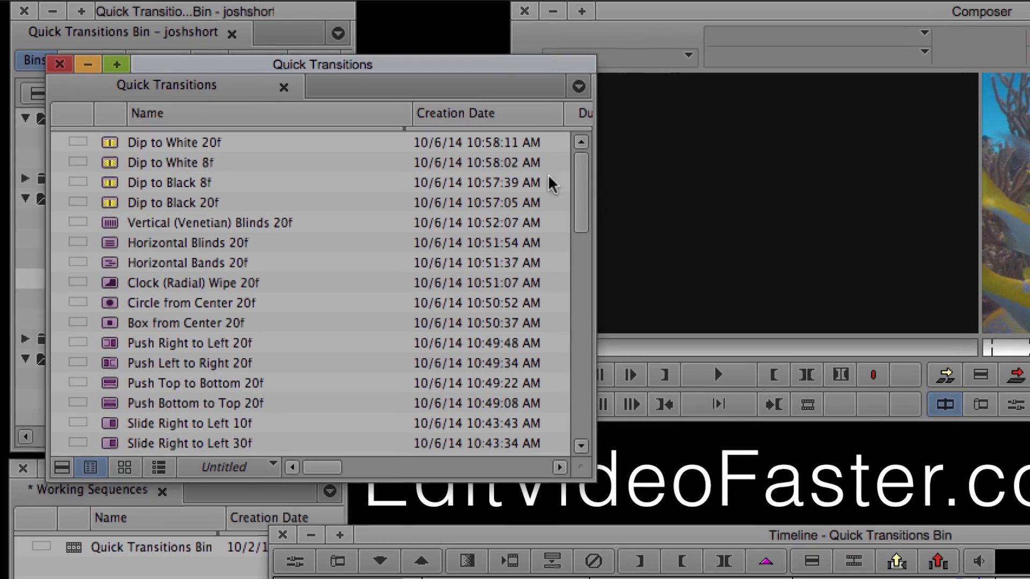
pyautogui.moveTo(581, 176); pyautogui.dragTo(594, 143)
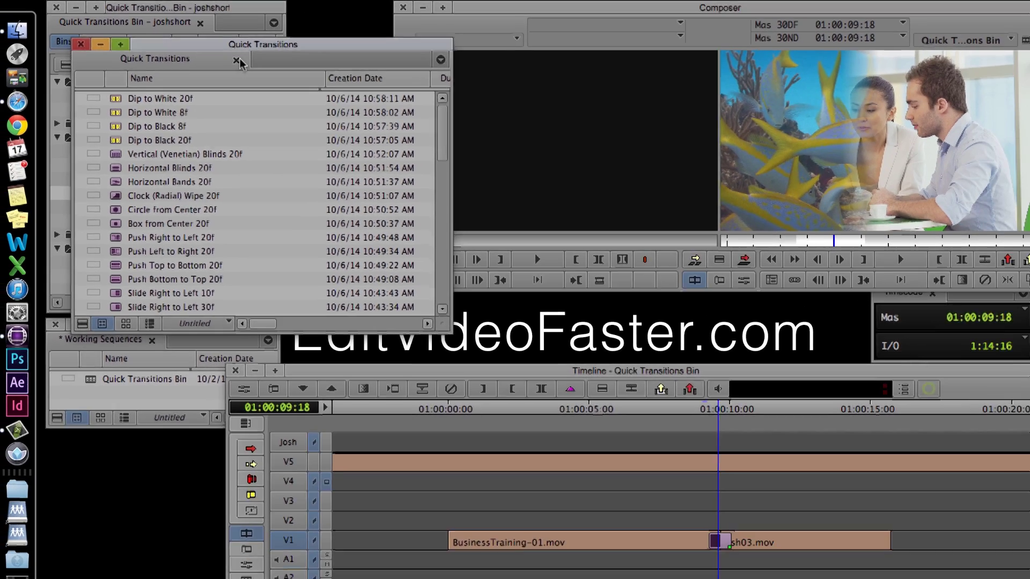
pyautogui.click(272, 79)
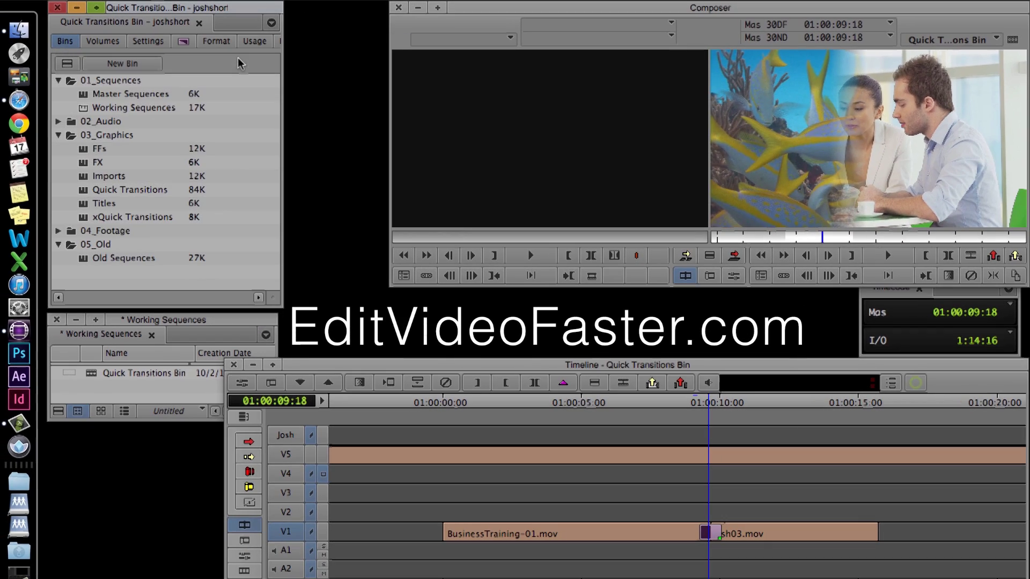
pyautogui.click(710, 534)
# Add the Push Left to Right 20f preset to the V1 cut using Quick Transition.
pyautogui.press('\\')
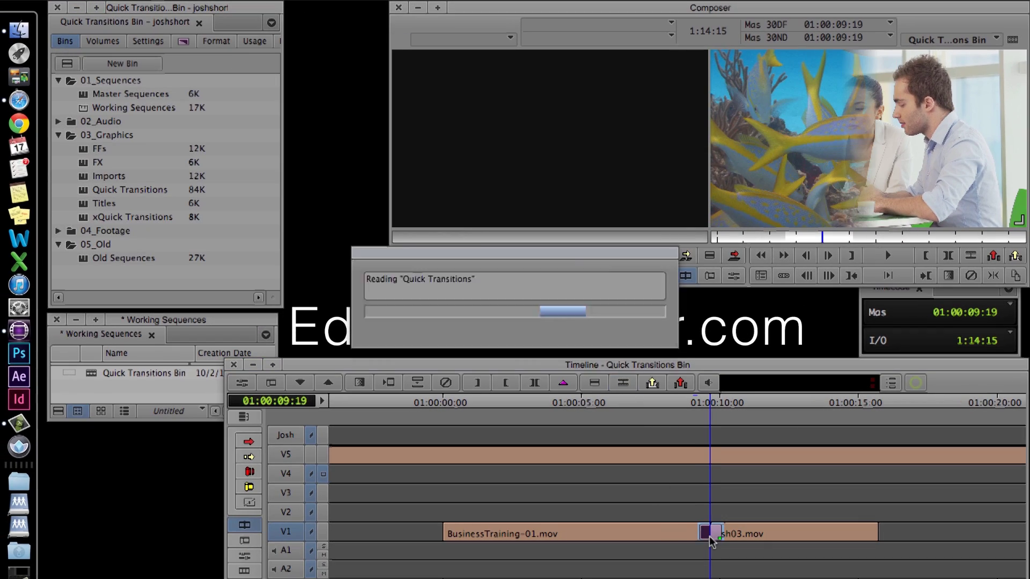
pyautogui.click(569, 204)
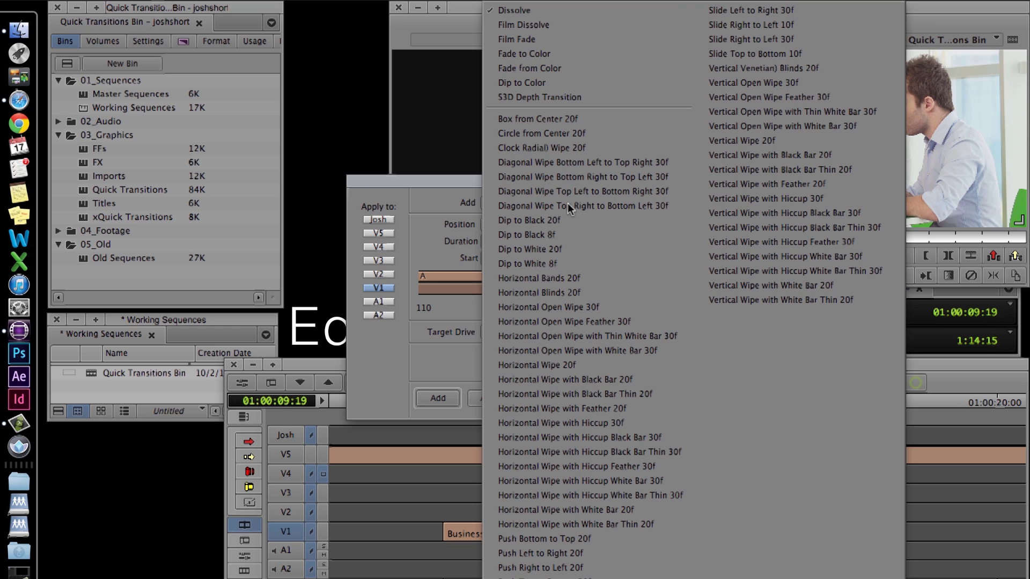
pyautogui.click(613, 552)
pyautogui.click(438, 398)
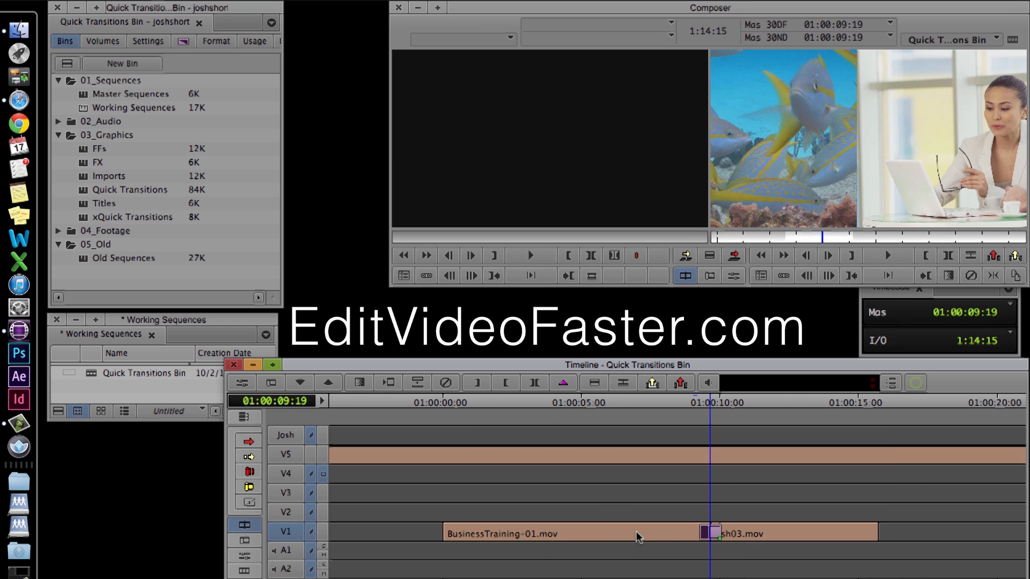
pyautogui.click(688, 546)
pyautogui.press('space')
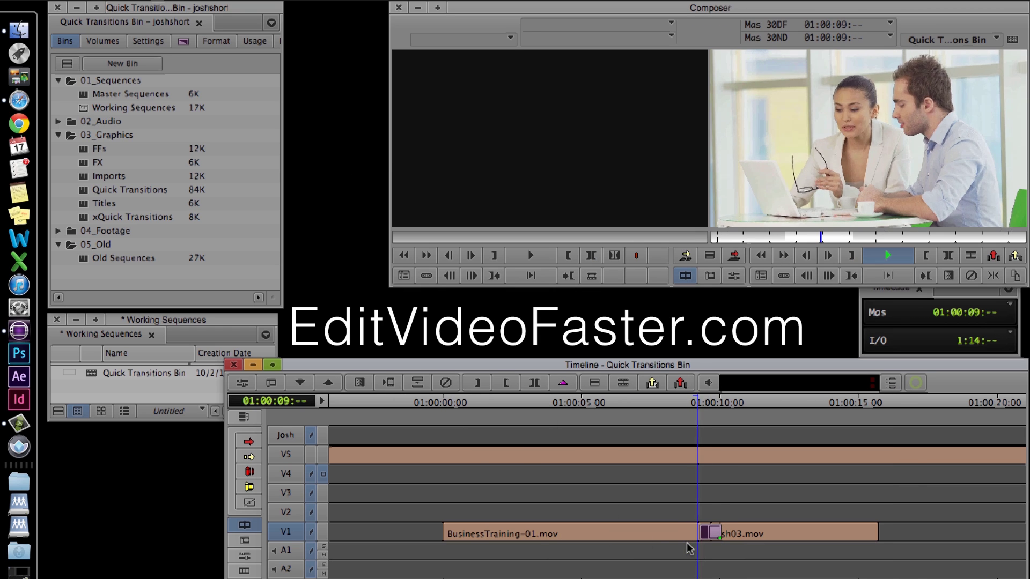
pyautogui.press('space')
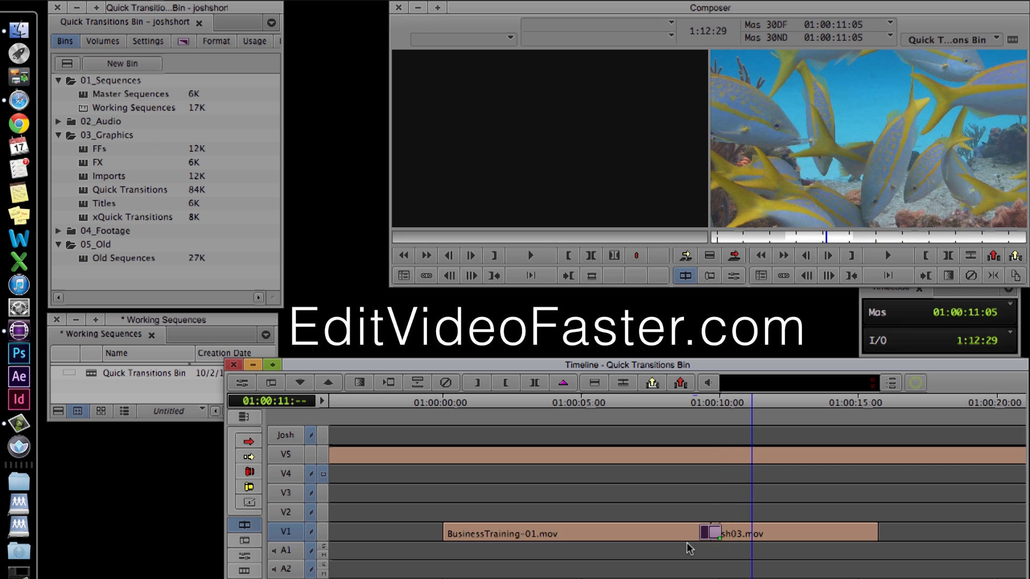